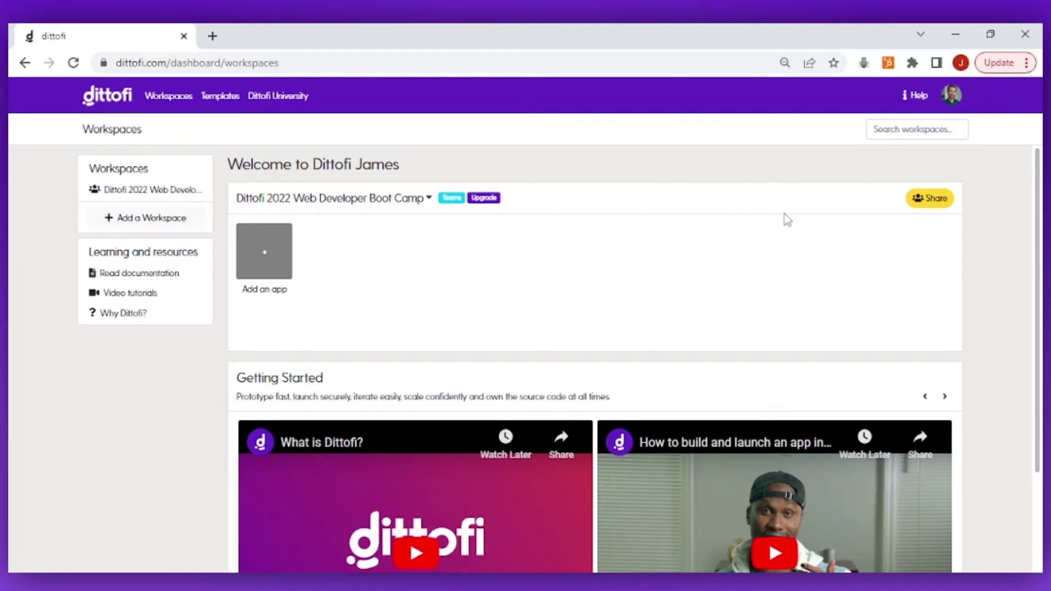
Send the collaborator an invite with Creator permission, then close the sharing window
click(931, 200)
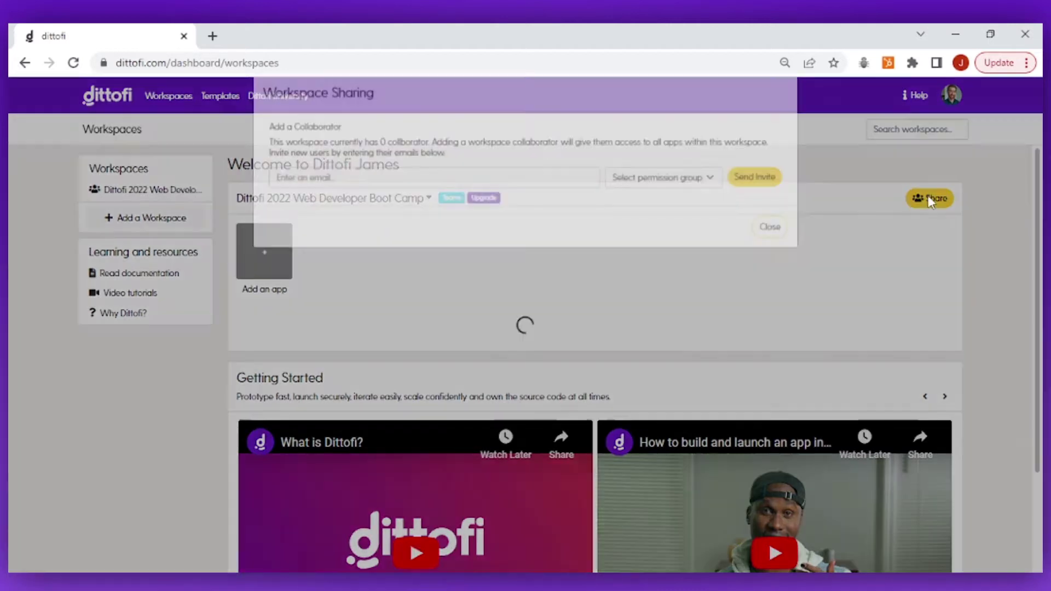
click(562, 195)
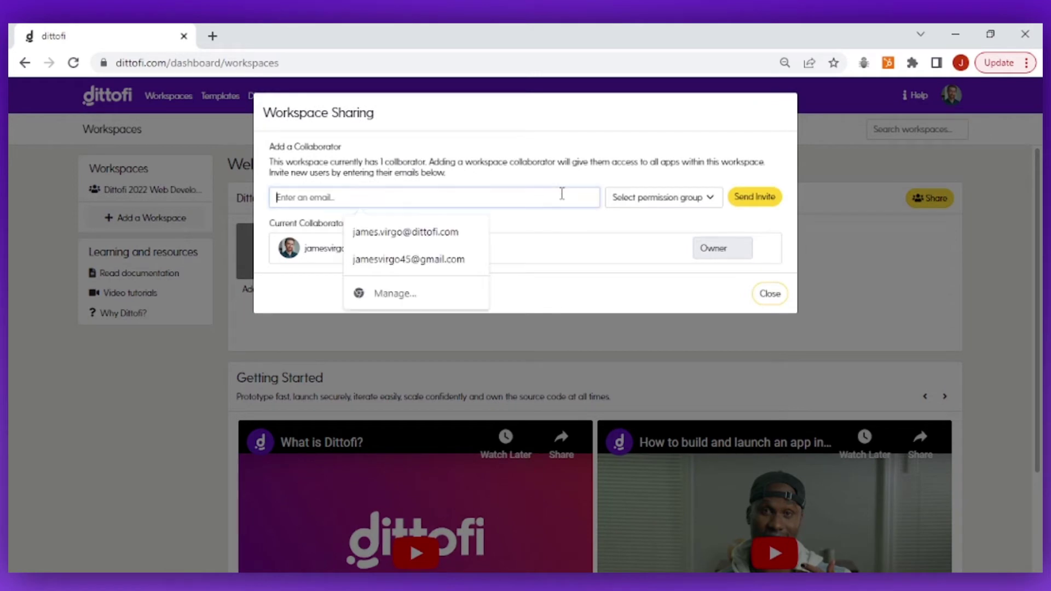
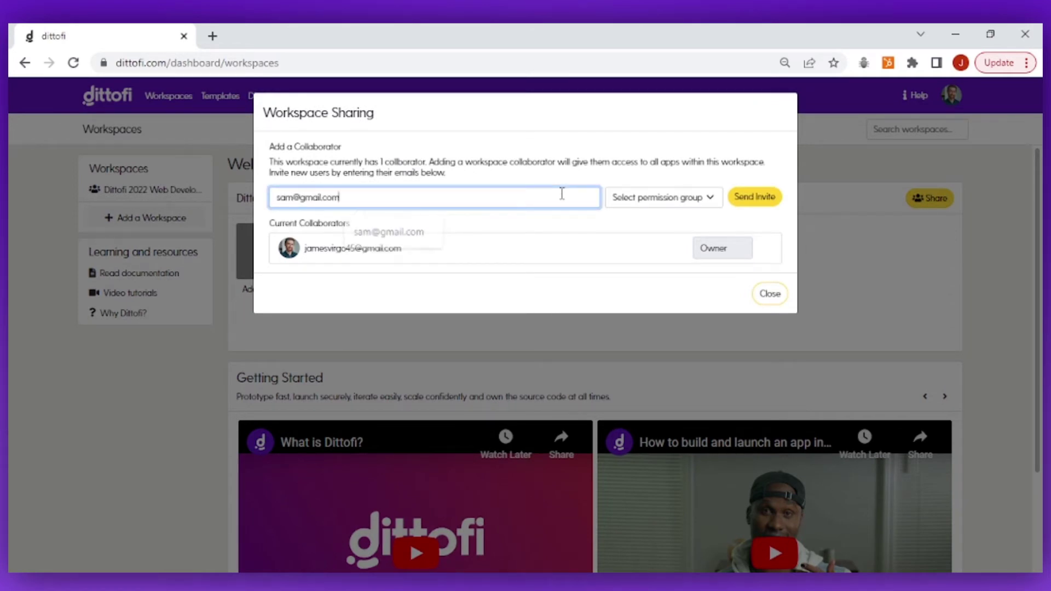
click(697, 199)
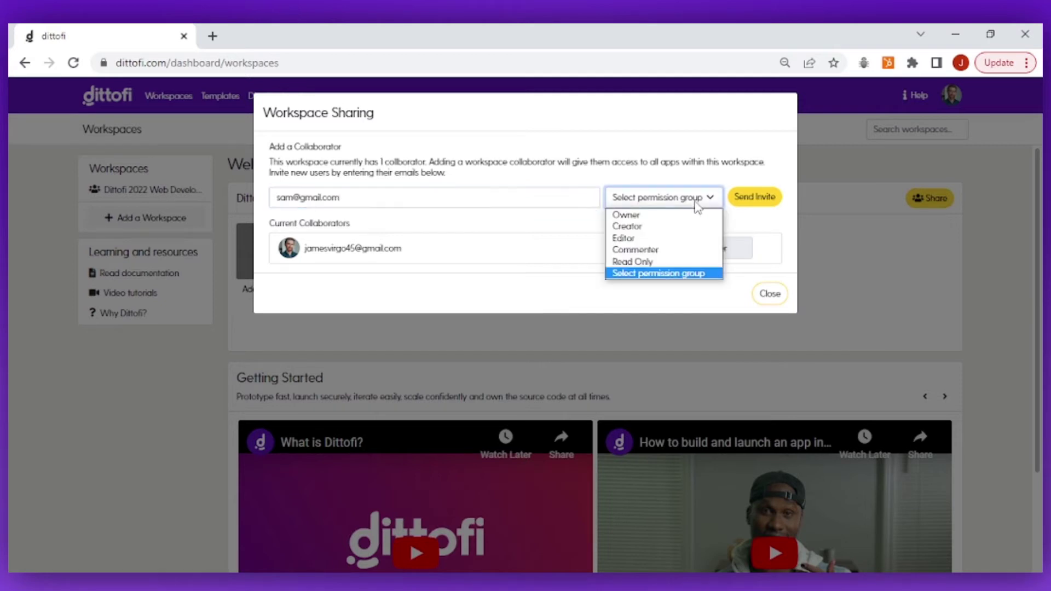
click(694, 231)
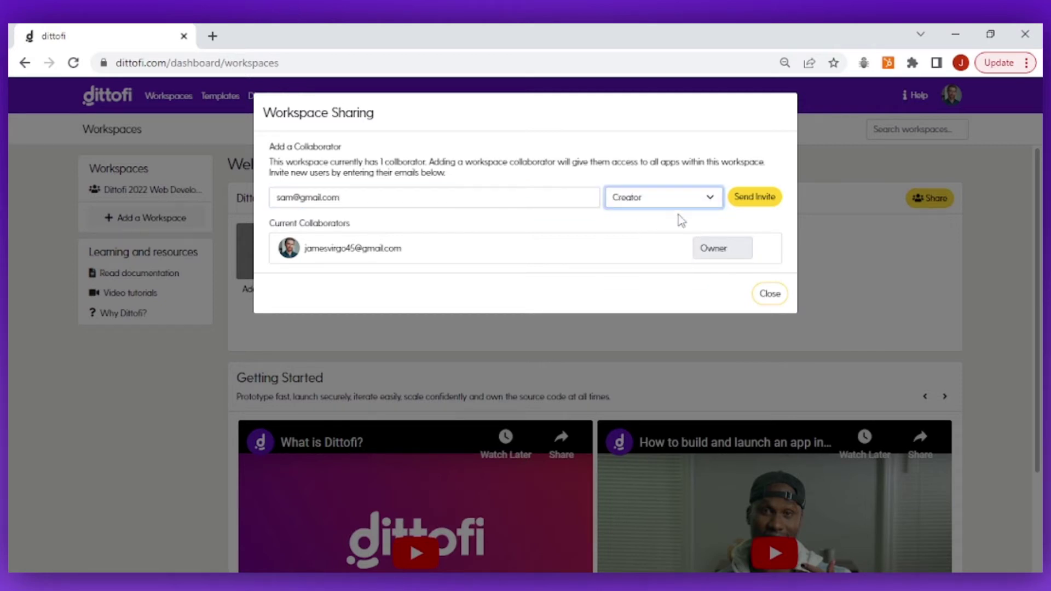
click(760, 205)
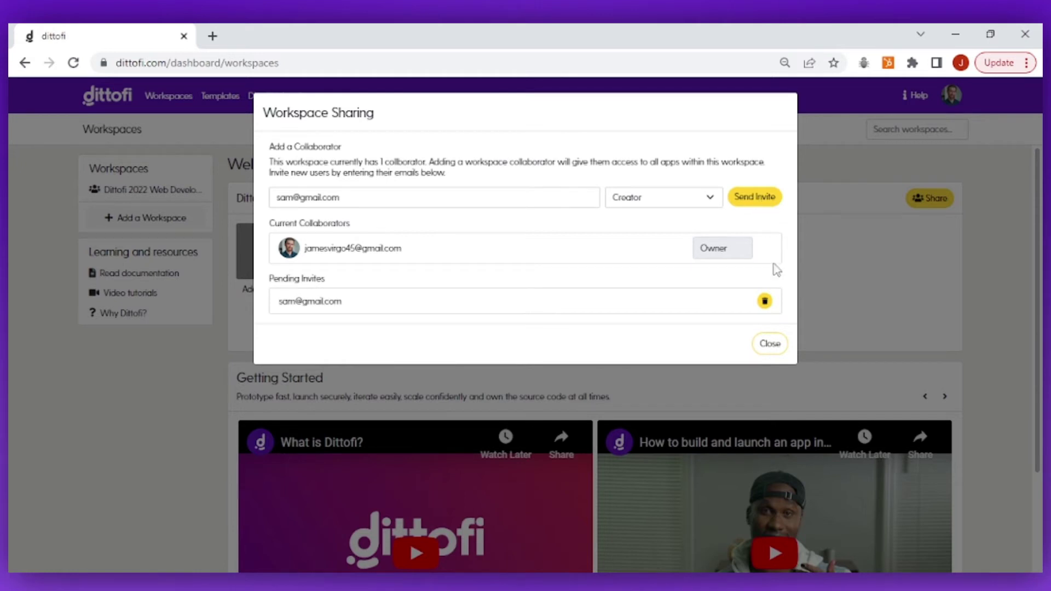
click(772, 344)
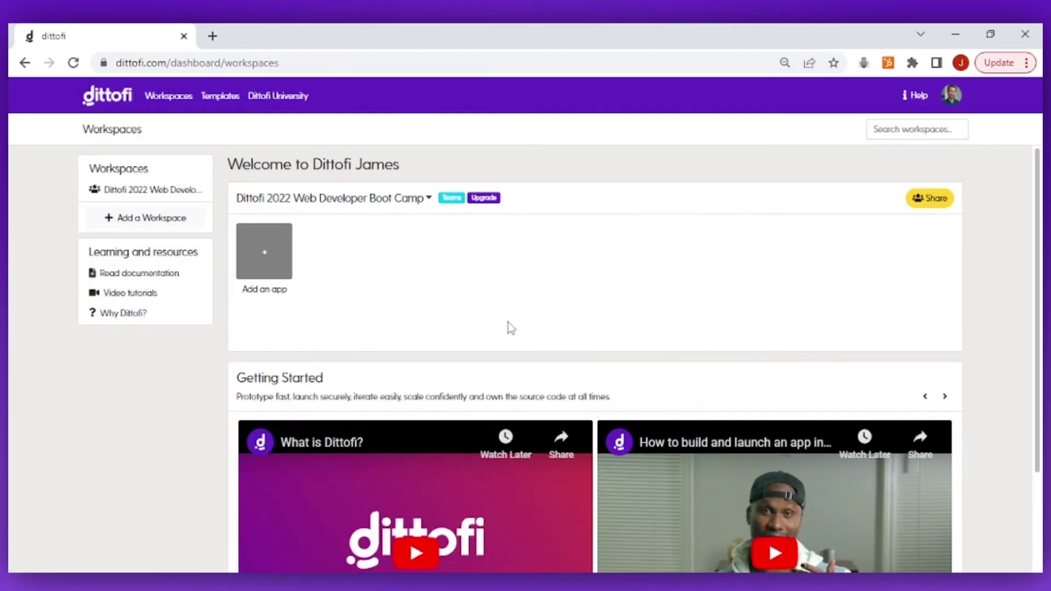
Add a new app to the workspace based on the Authentication template
click(255, 257)
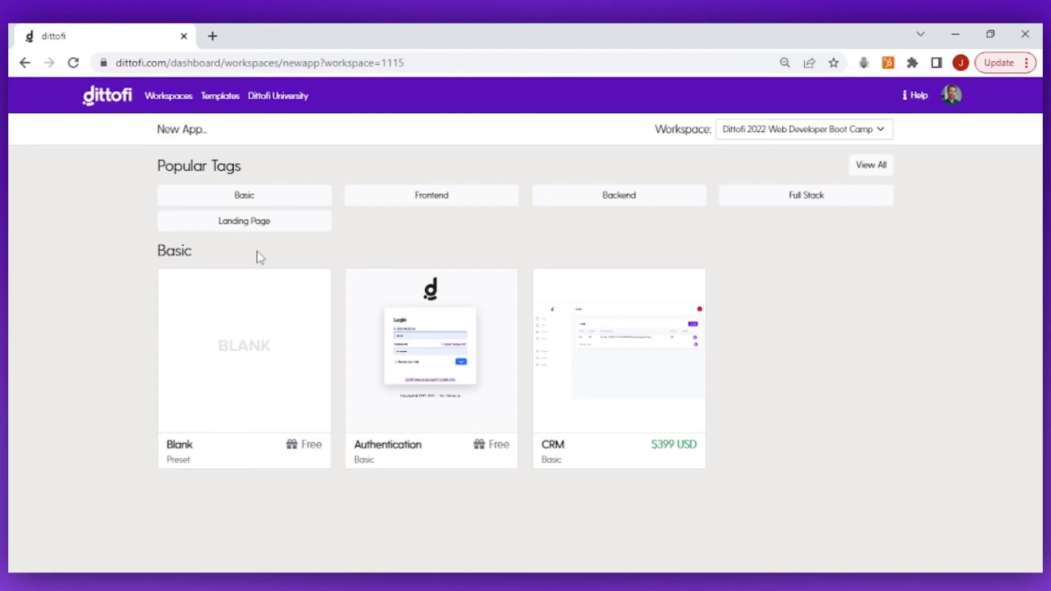
mouse_move(431, 353)
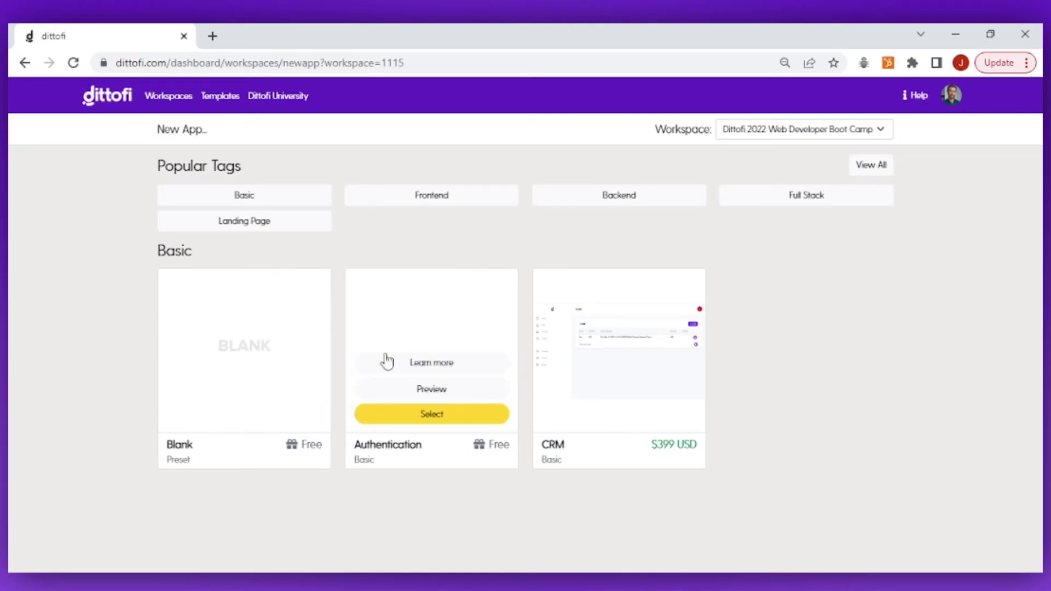
click(456, 415)
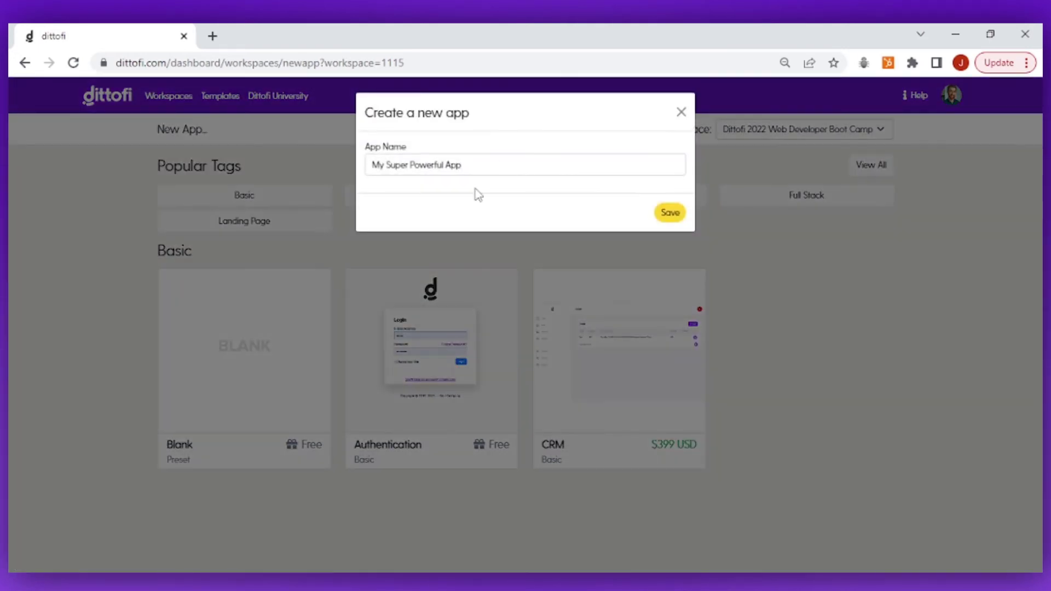
Replace the default app name with 'To Do App' and save it
click(496, 162)
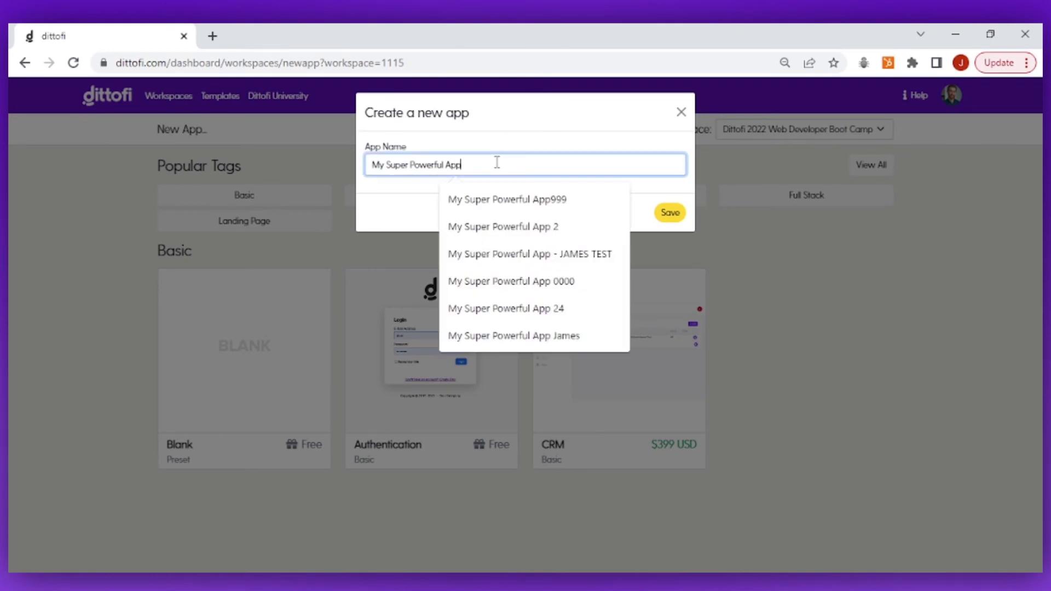
key(ctrl+a)
text(To Do)
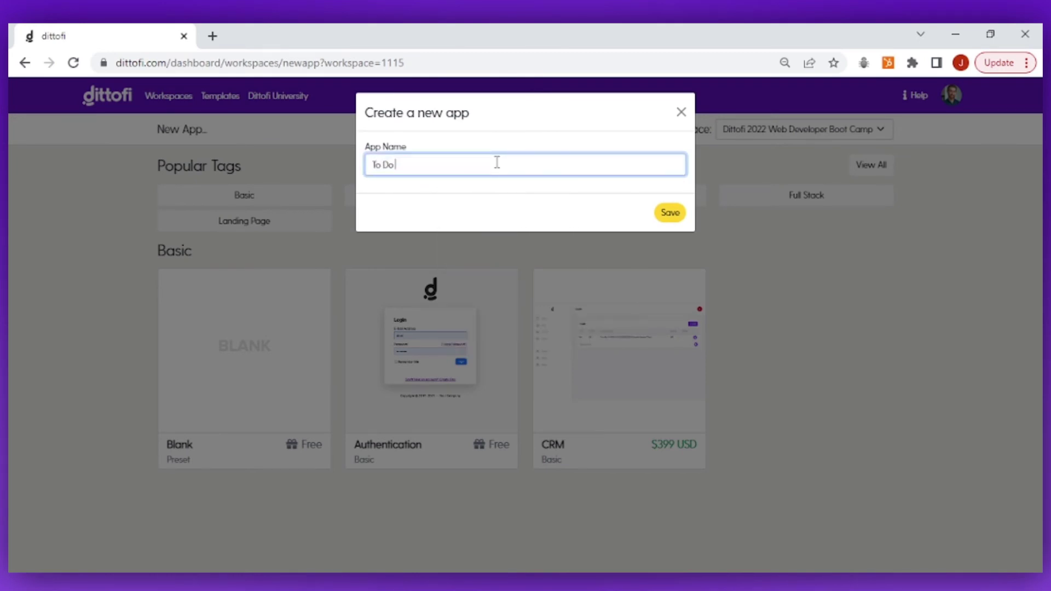
text( App)
click(670, 215)
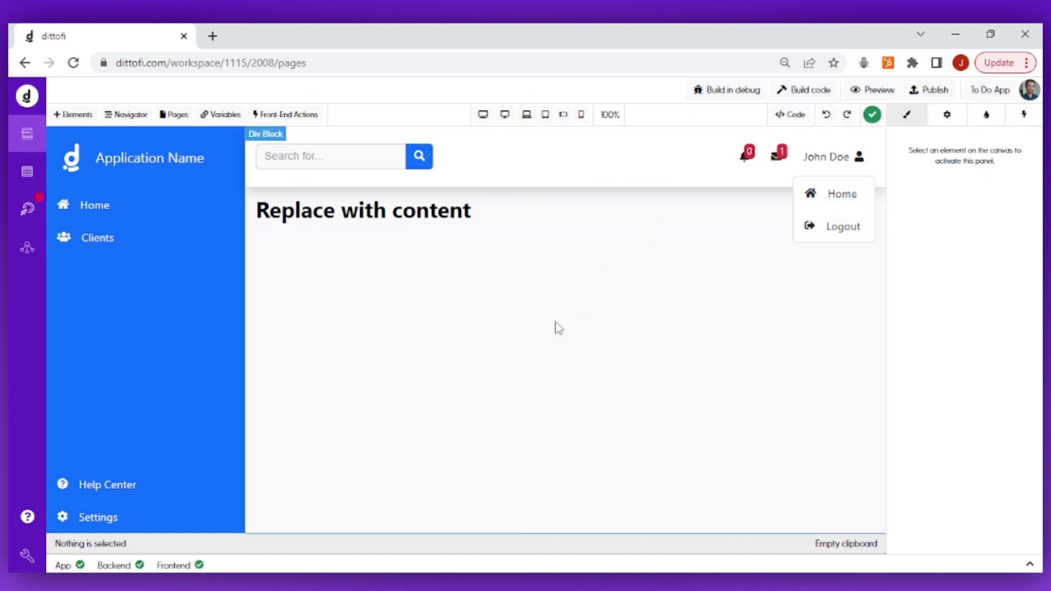
Select the page's main Div Block on the canvas to view its style settings
click(509, 363)
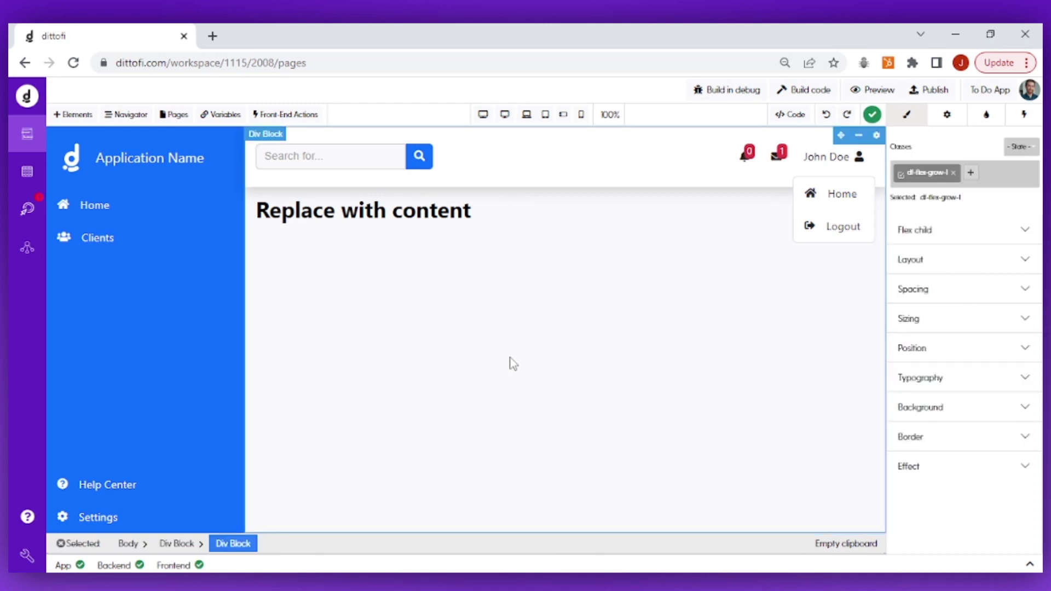